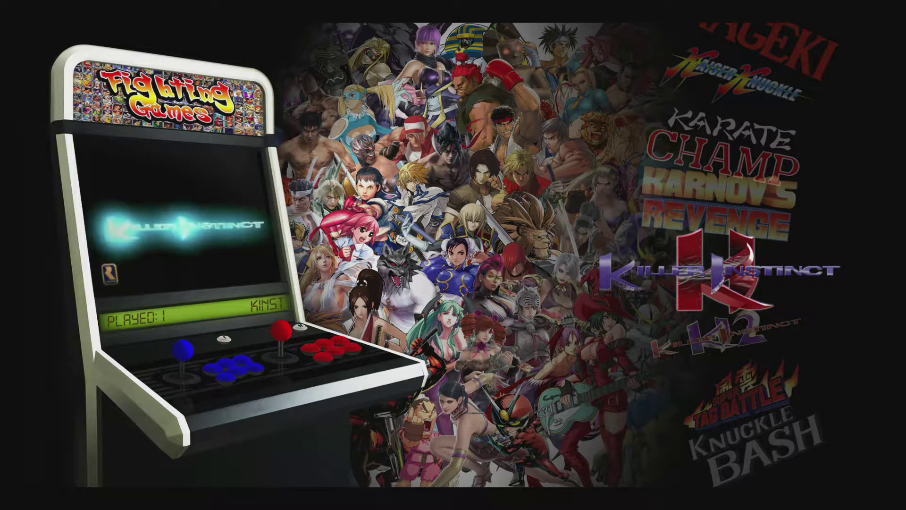
# View Killer Instinct 2 and Killer Instinct, then advance displays to Attract Mode Setup
pyautogui.press('Down')
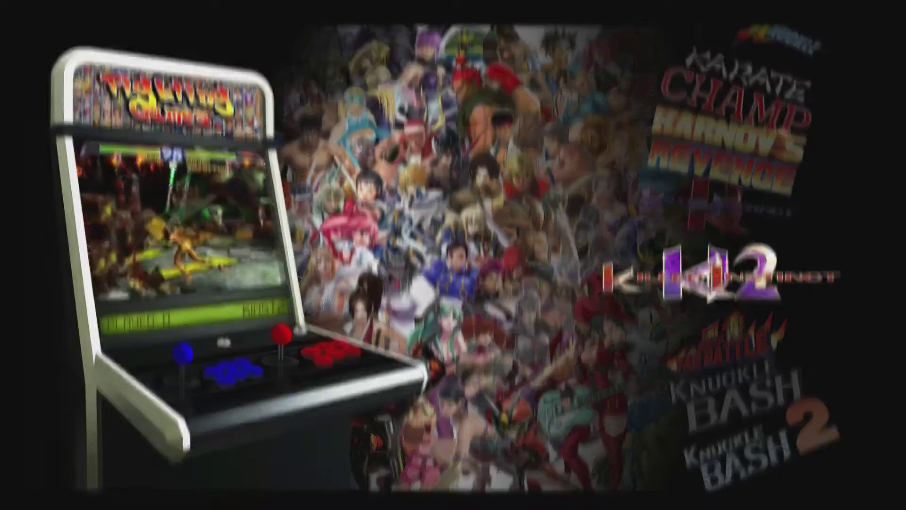
pyautogui.press('Up')
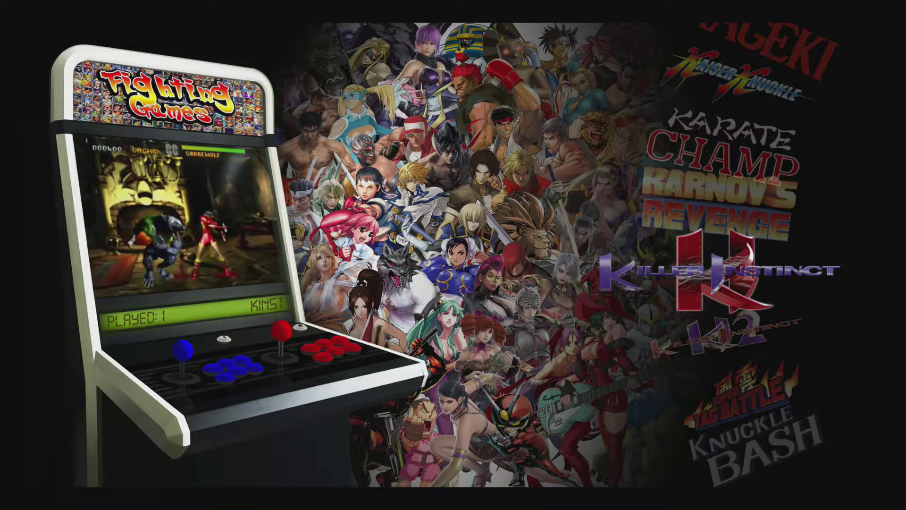
pyautogui.press('Down')
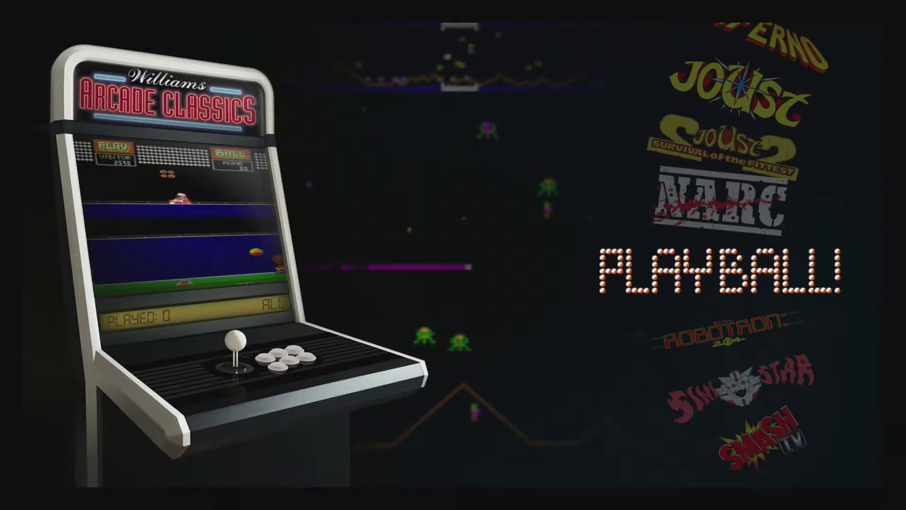
pyautogui.press('Right')
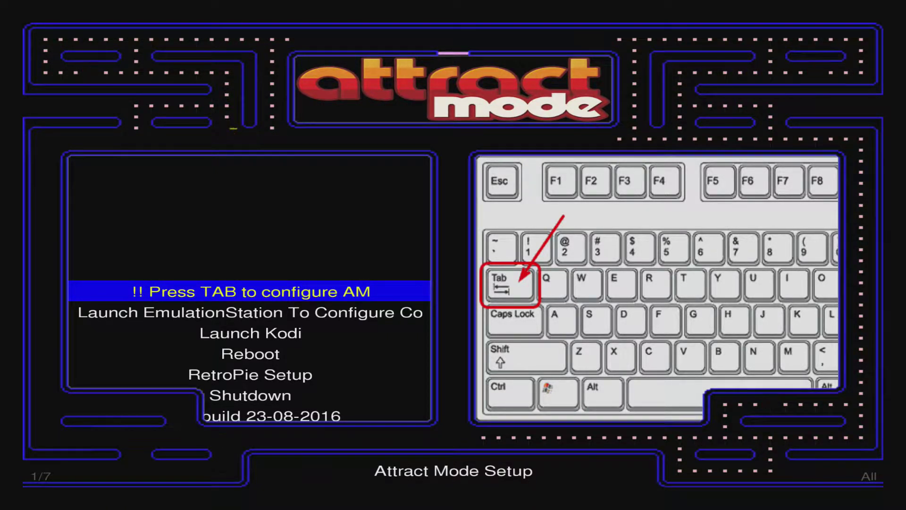
# Dismiss the exit prompt and open the Displays list in the Configure menu
pyautogui.press('Escape')
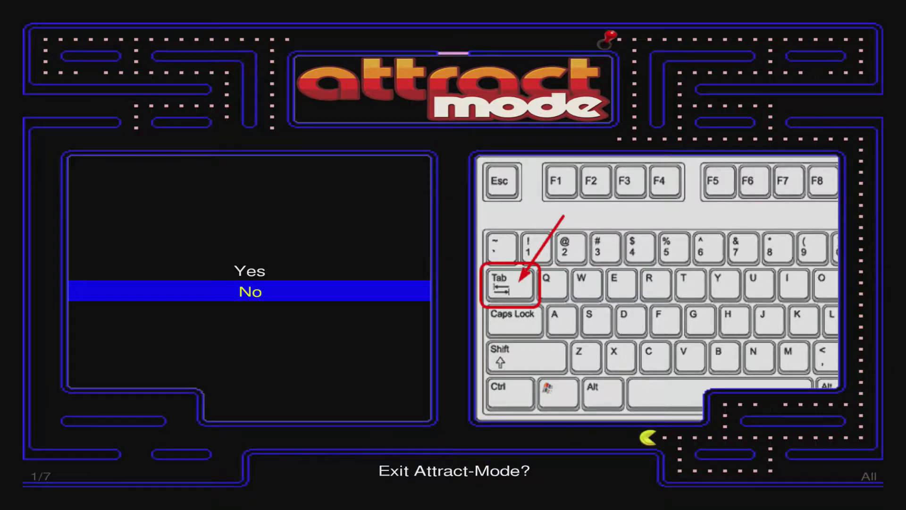
pyautogui.press('Return')
pyautogui.press('Tab')
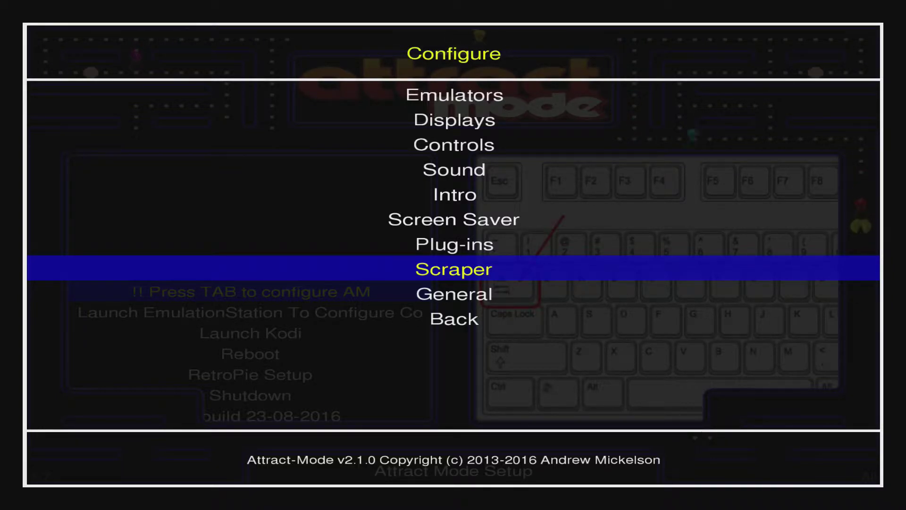
pyautogui.press('Up')
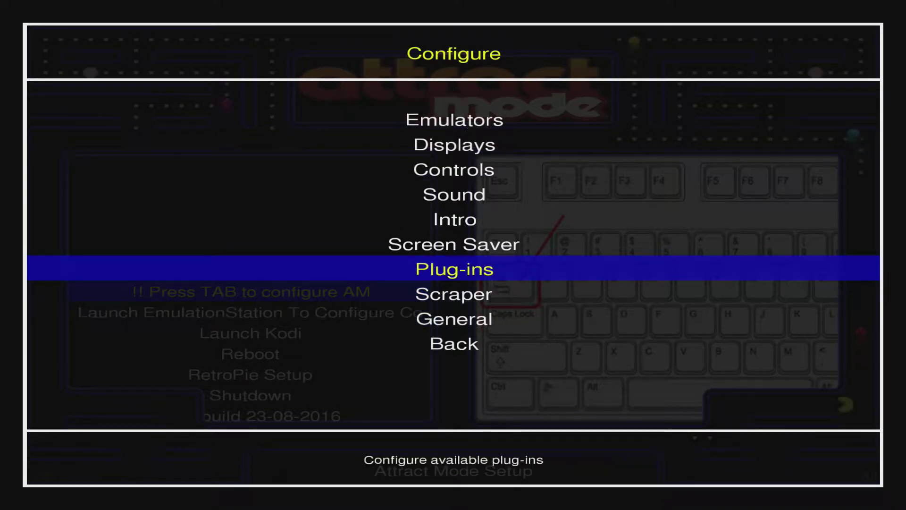
pyautogui.press('Up')
pyautogui.press('Up')
pyautogui.press('Up')
pyautogui.press('Up')
pyautogui.press('Up')
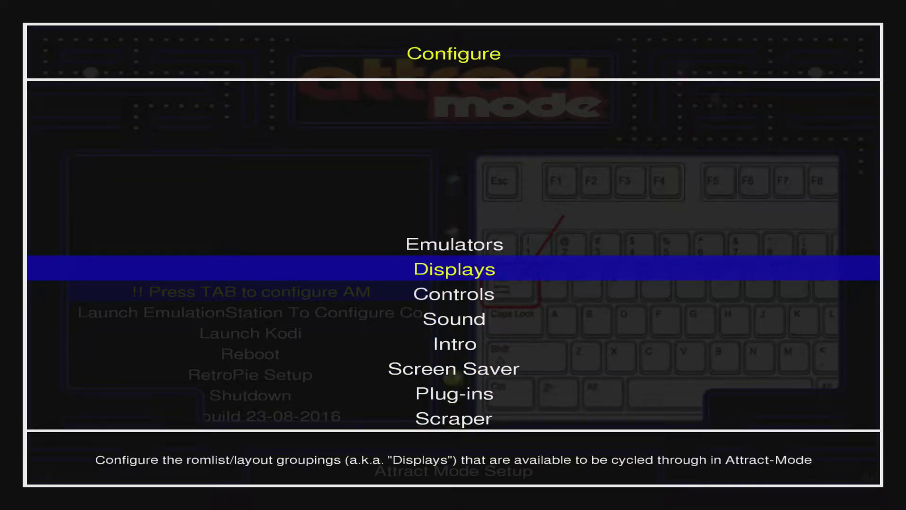
pyautogui.press('Return')
# Move down the displays list to Fighters and open its Display Edit page
pyautogui.press('Down')
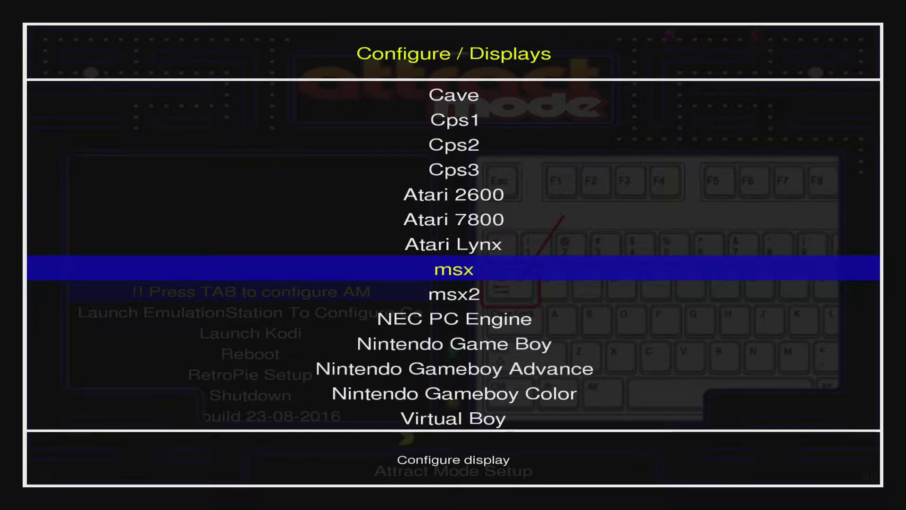
pyautogui.press('Down')
pyautogui.press('Down')
pyautogui.press('Down')
pyautogui.press('Down')
pyautogui.press('Down')
pyautogui.press('Down')
pyautogui.press('Down')
pyautogui.press('Down')
pyautogui.press('Down')
pyautogui.press('Down')
pyautogui.press('Down')
pyautogui.press('Down')
pyautogui.press('Down')
pyautogui.press('Down')
pyautogui.press('Down')
pyautogui.press('Down')
pyautogui.press('Down')
pyautogui.press('Down')
pyautogui.press('Down')
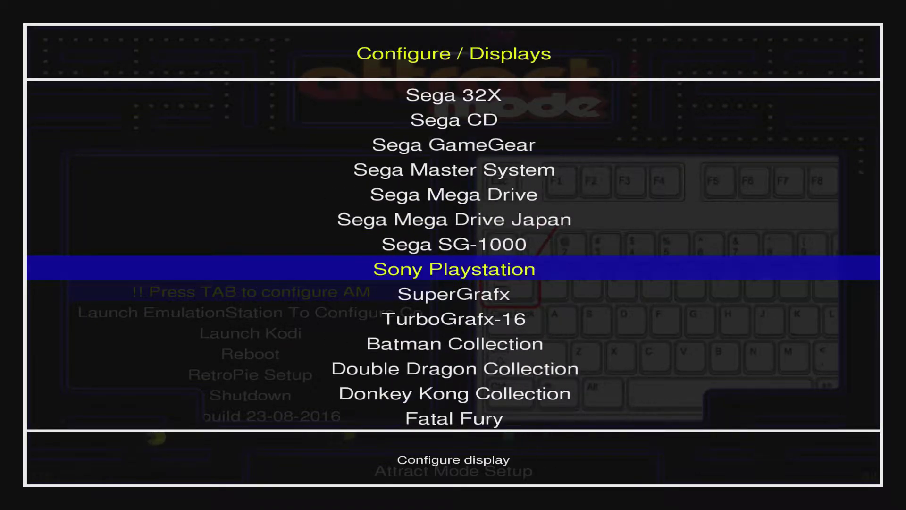
pyautogui.press('Down')
pyautogui.press('Down')
pyautogui.press('Down')
pyautogui.press('Down')
pyautogui.press('Down')
pyautogui.press('Down')
pyautogui.press('Down')
pyautogui.press('Down')
pyautogui.press('Down')
pyautogui.press('Down')
pyautogui.press('Down')
pyautogui.press('Down')
pyautogui.press('Down')
pyautogui.press('Down')
pyautogui.press('Down')
pyautogui.press('Down')
pyautogui.press('Down')
pyautogui.press('Down')
pyautogui.press('Down')
pyautogui.press('Down')
pyautogui.press('Down')
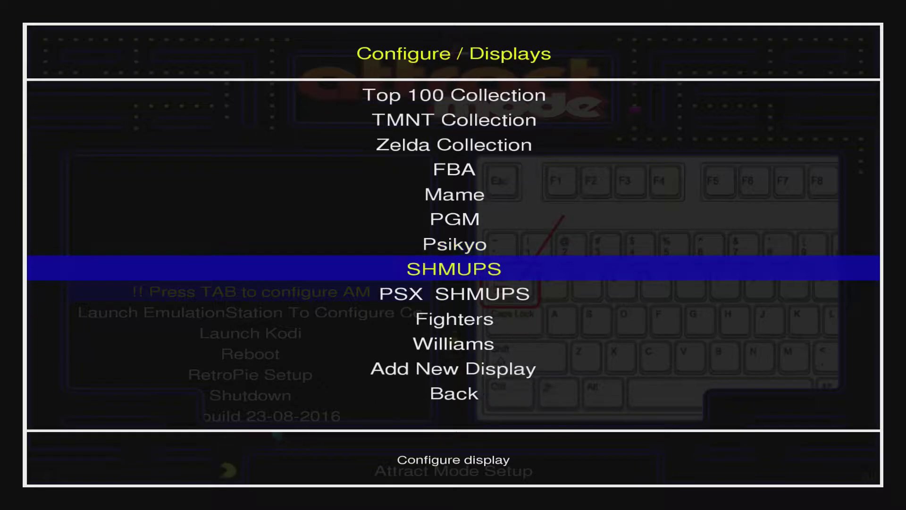
pyautogui.press('Down')
pyautogui.press('Down')
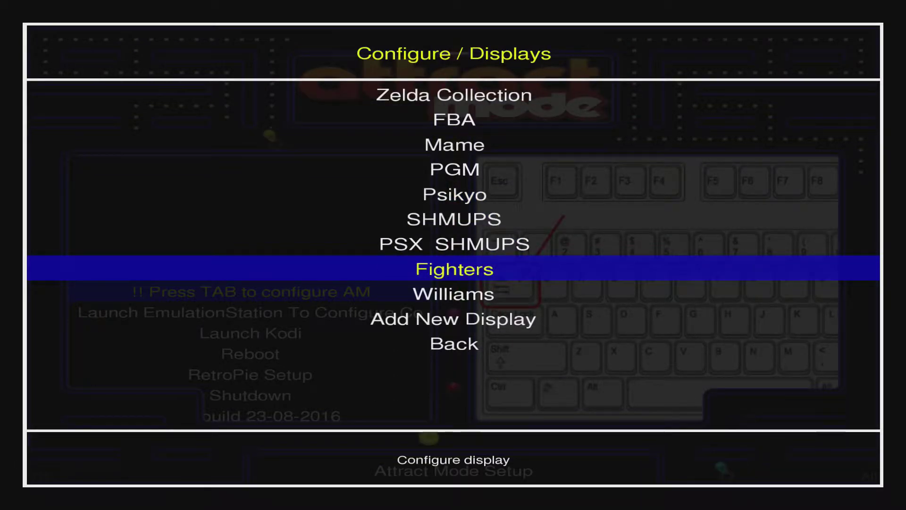
pyautogui.press('Return')
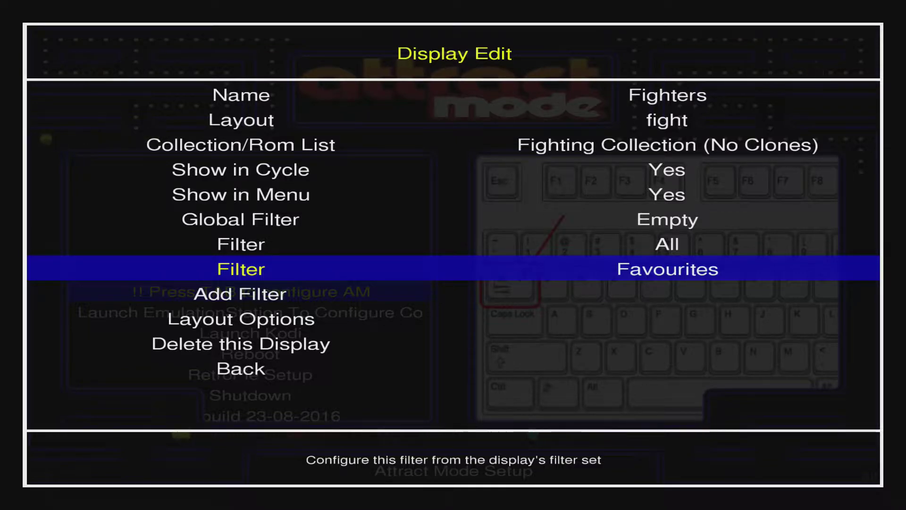
# Highlight the Fighters display's Collection/Rom List setting to check its romlist
pyautogui.press('Up')
pyautogui.press('Up')
pyautogui.press('Up')
pyautogui.press('Up')
pyautogui.press('Up')
pyautogui.press('Up')
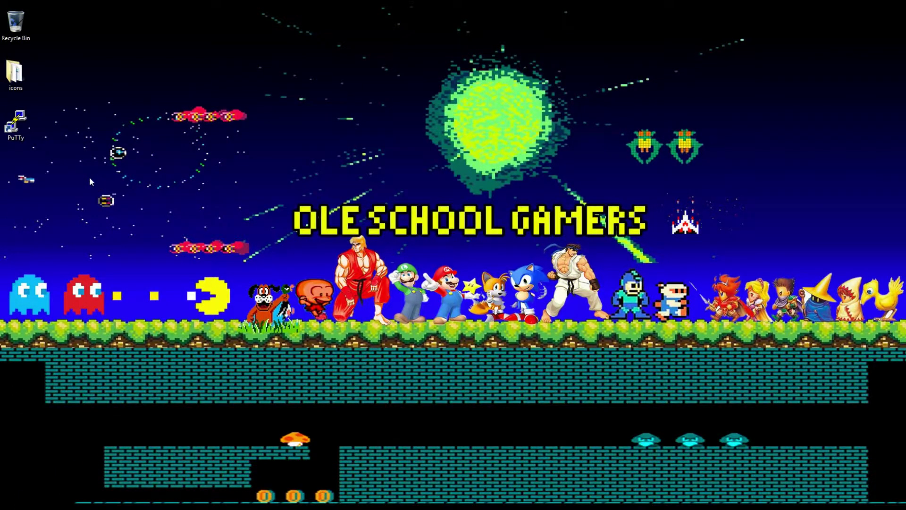
# Launch PuTTY and set the Host Name to 192.168.1.115
pyautogui.doubleClick(17, 127)
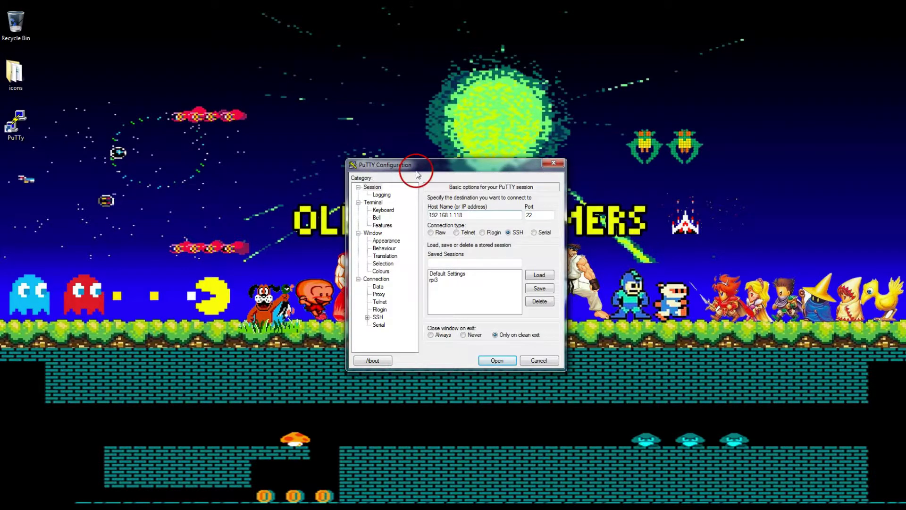
pyautogui.moveTo(422, 168); pyautogui.dragTo(384, 160)
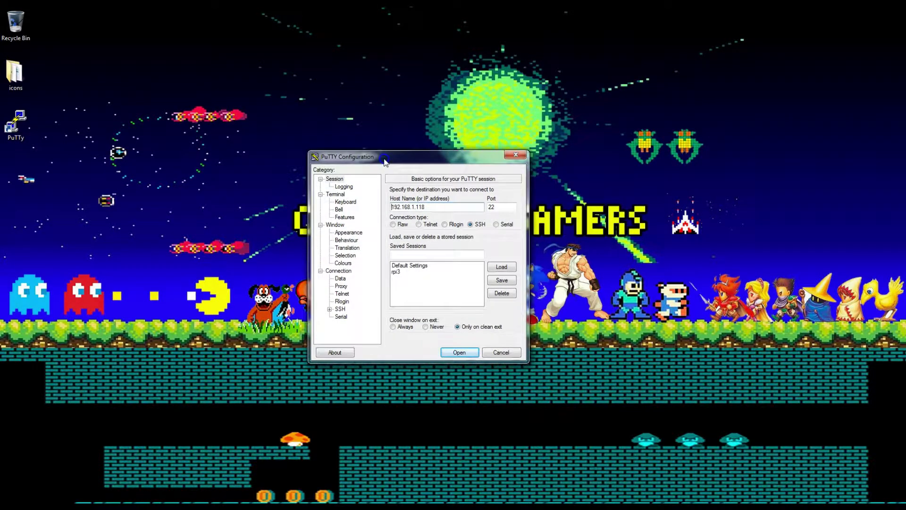
pyautogui.click(437, 209)
pyautogui.press('BackSpace')
pyautogui.write('4')
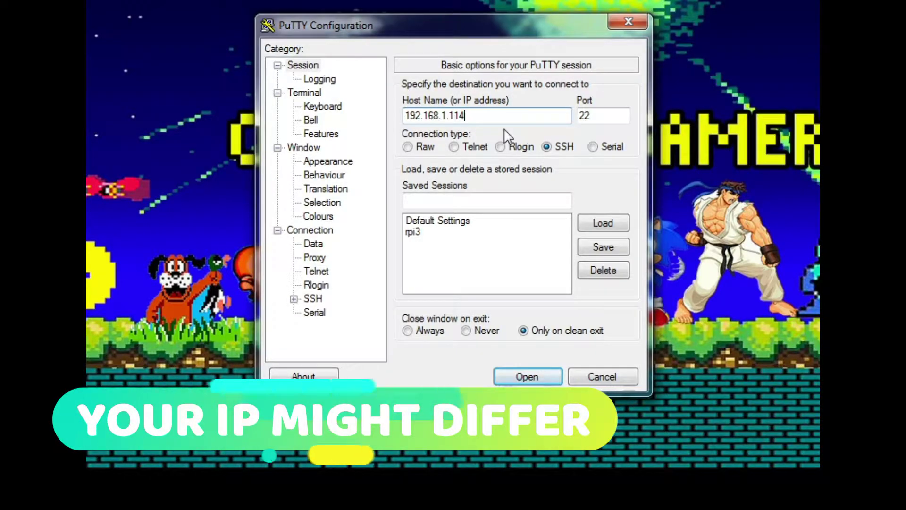
pyautogui.press('BackSpace')
pyautogui.write('5')
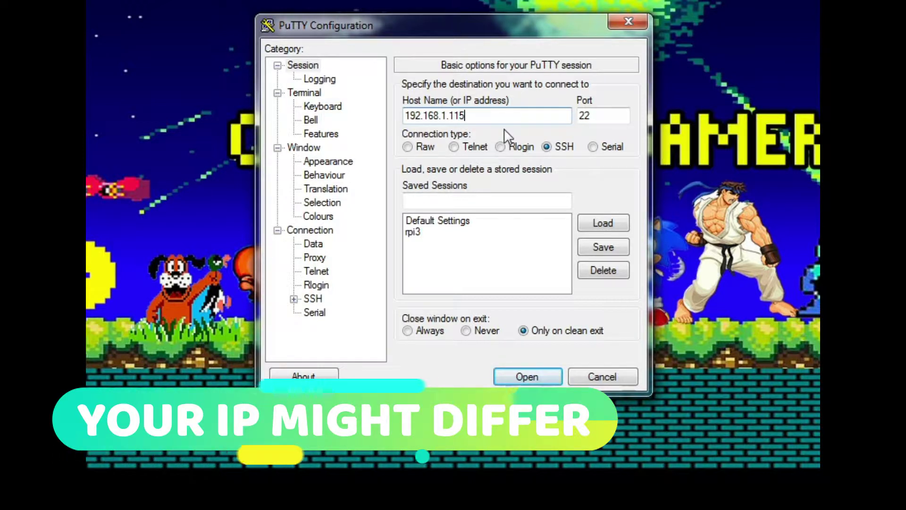
# Connect over SSH on port 22 and maximize the terminal window
pyautogui.doubleClick(585, 116)
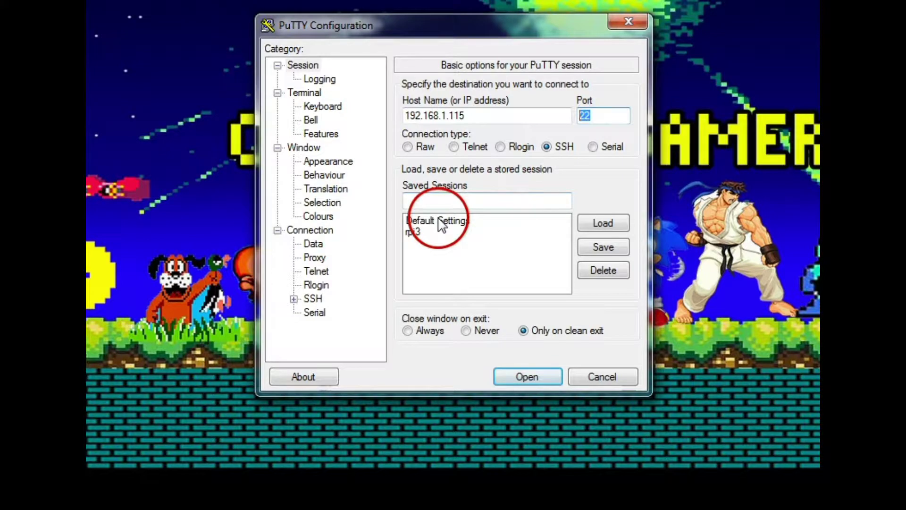
pyautogui.click(530, 376)
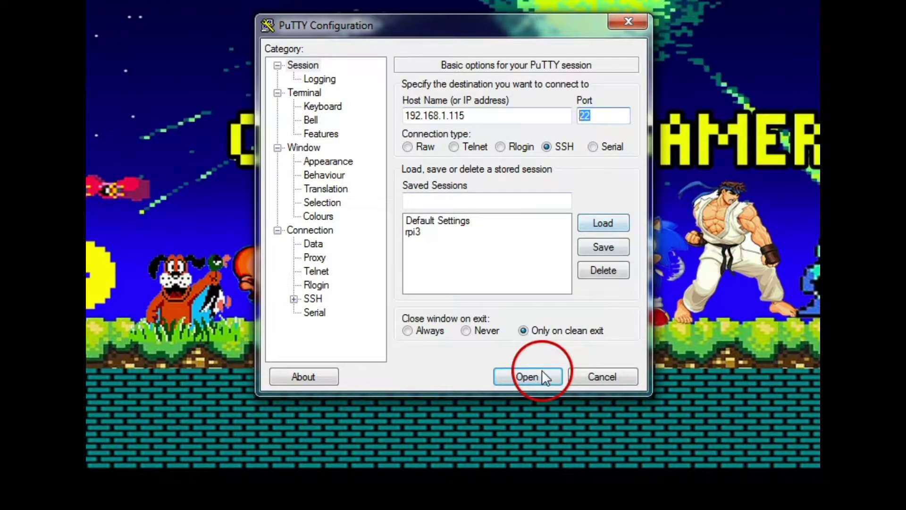
pyautogui.doubleClick(134, 70)
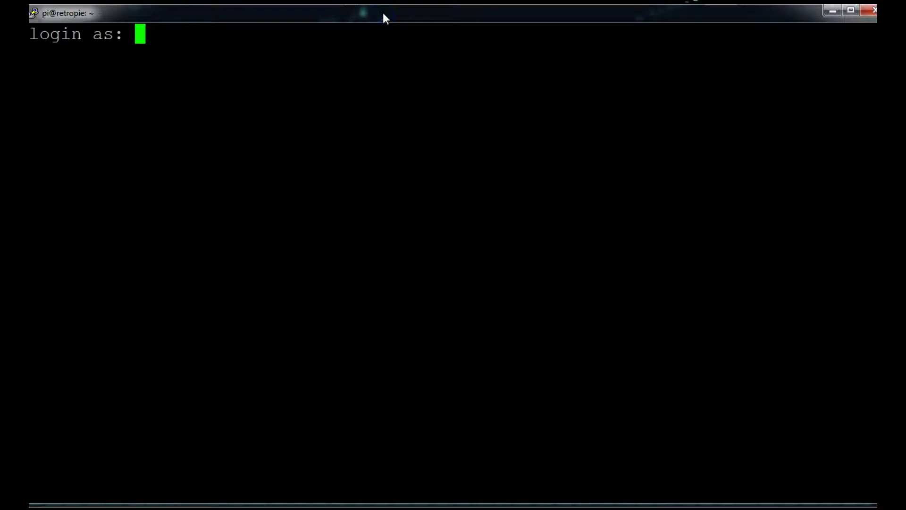
# Log in with the default user and its password, then begin typing cd /home/pi/.atta
pyautogui.write('pi')
pyautogui.press('Return')
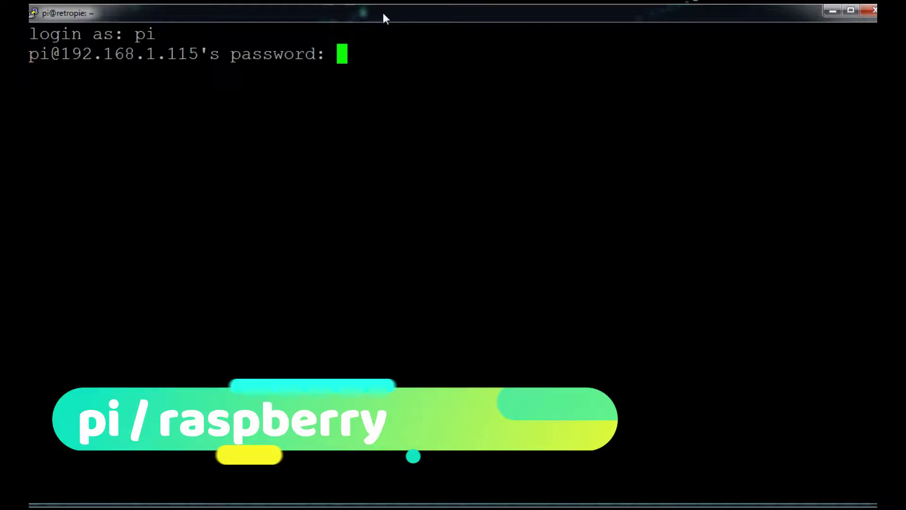
pyautogui.press('Return')
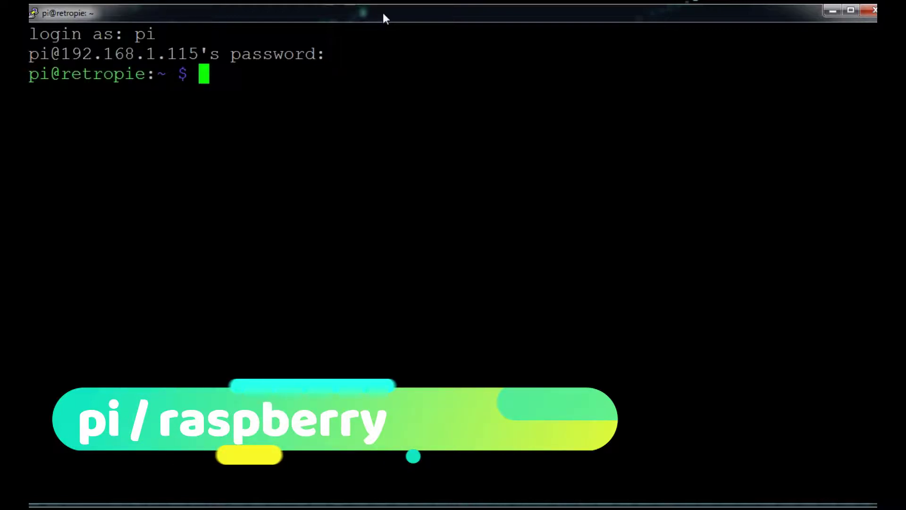
pyautogui.click(393, 150)
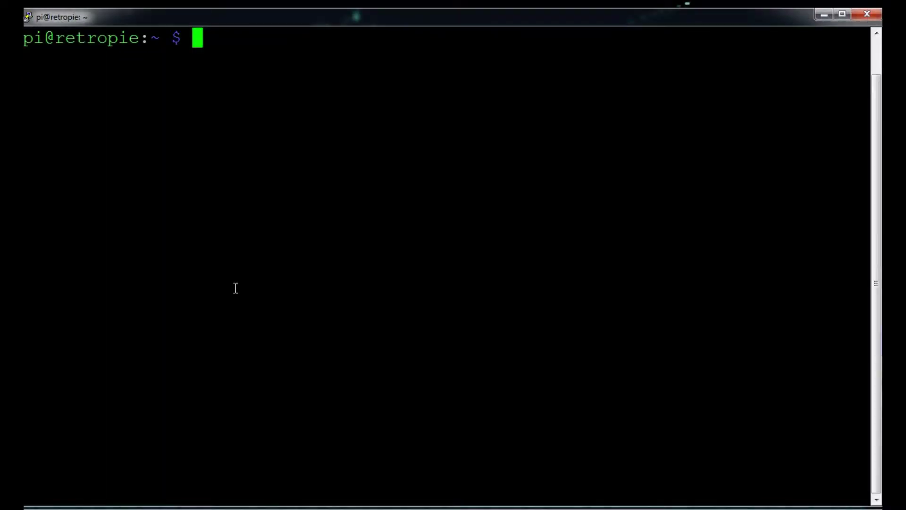
pyautogui.write('cd /')
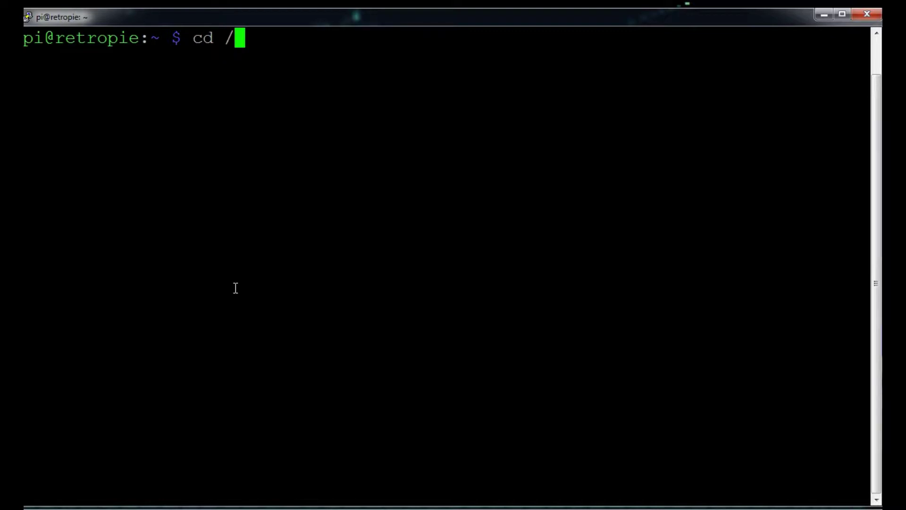
pyautogui.write('home')
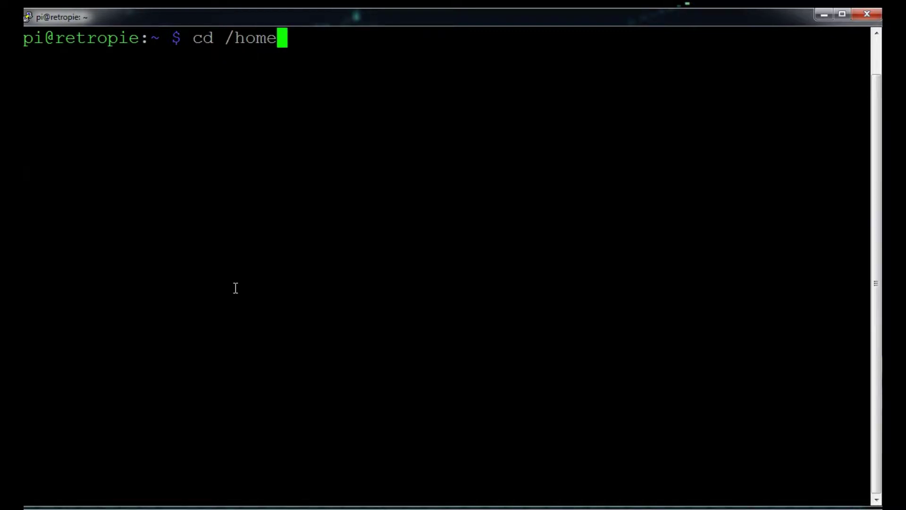
pyautogui.write('/pi')
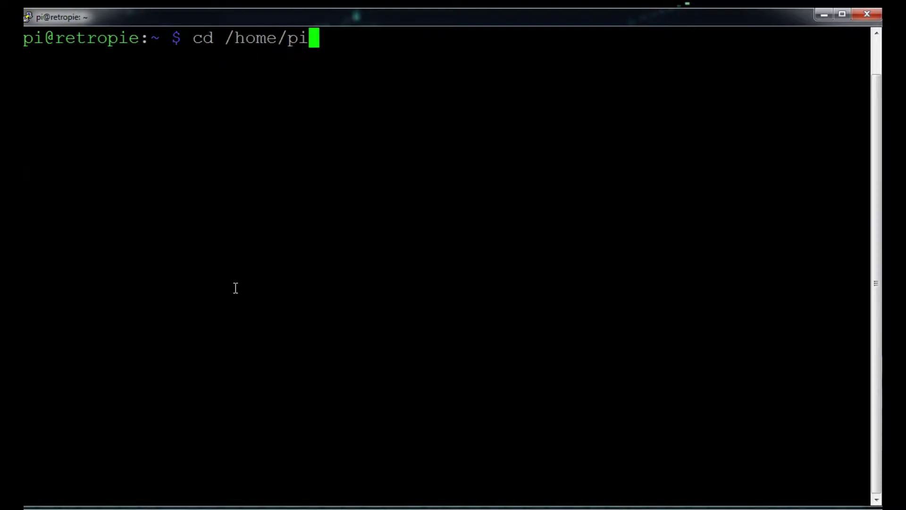
pyautogui.write('/.atta')
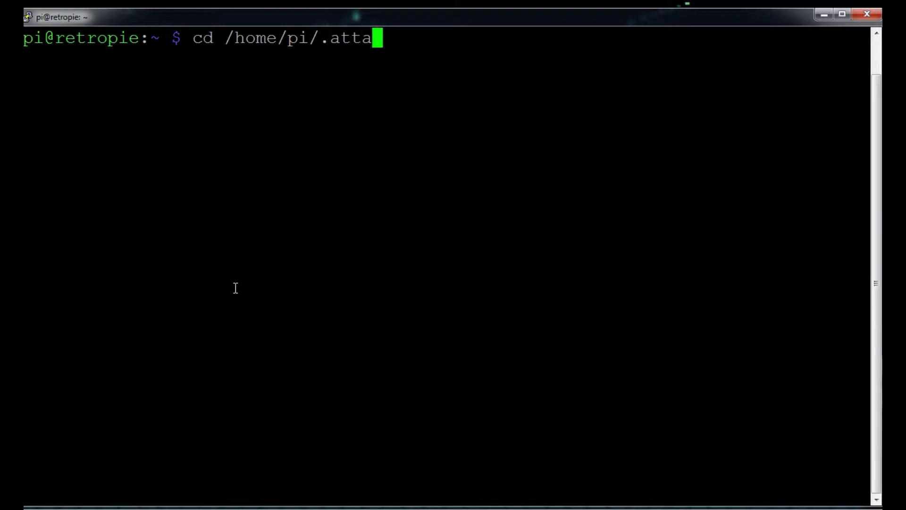
# Correct the typo and run cd /home/pi/.attract/romlists/ using Tab completion
pyautogui.press('BackSpace')
pyautogui.write('ract')
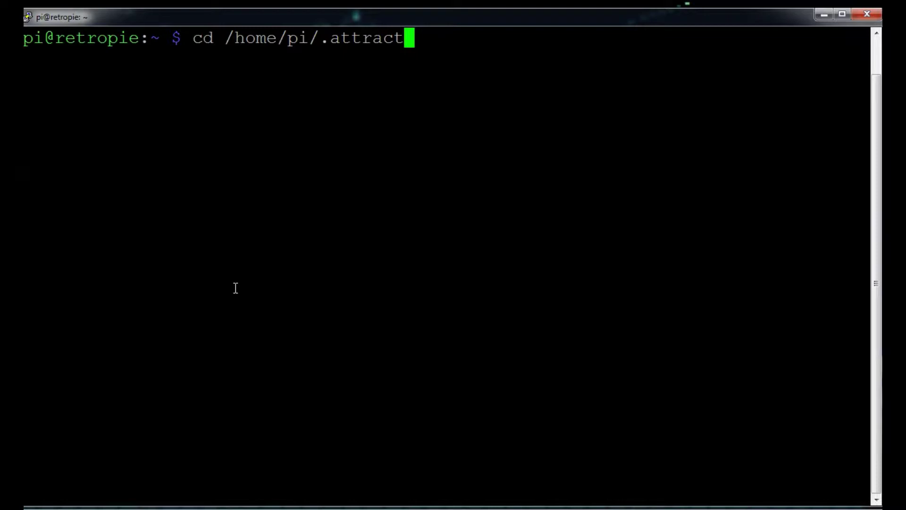
pyautogui.write('/rom')
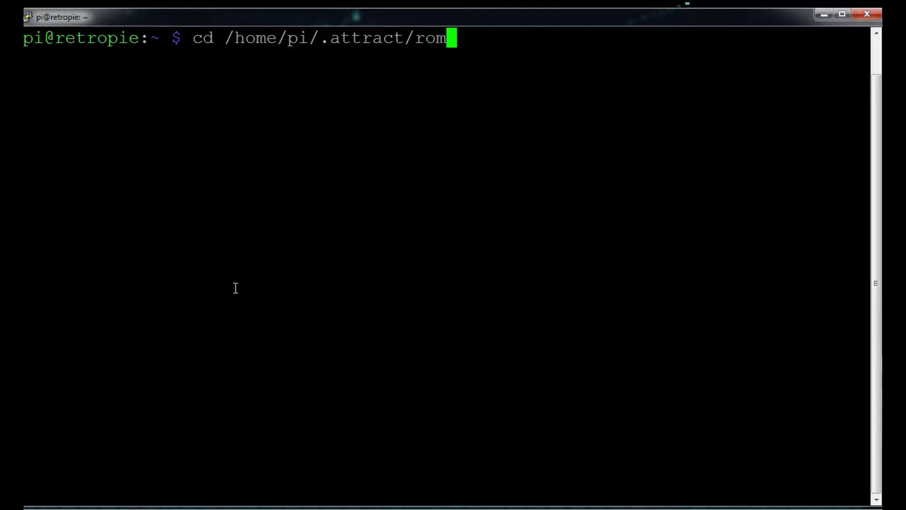
pyautogui.press('Tab')
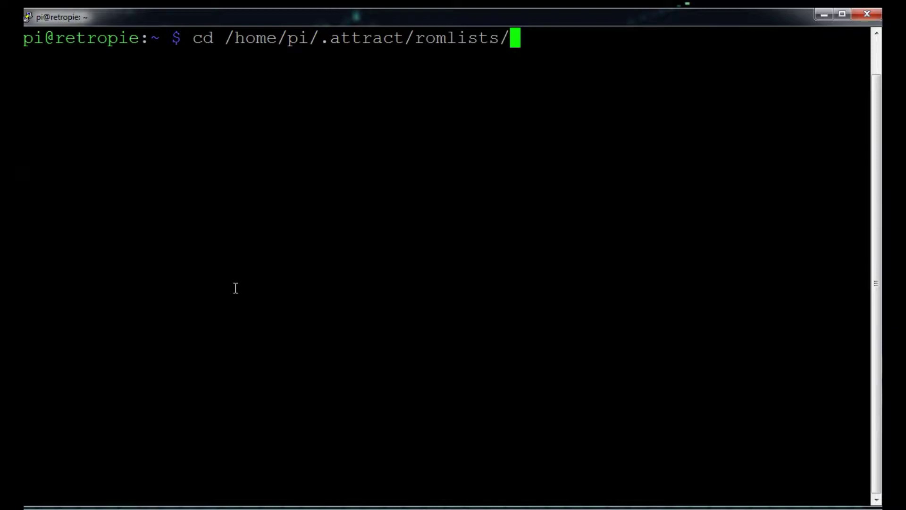
pyautogui.press('Return')
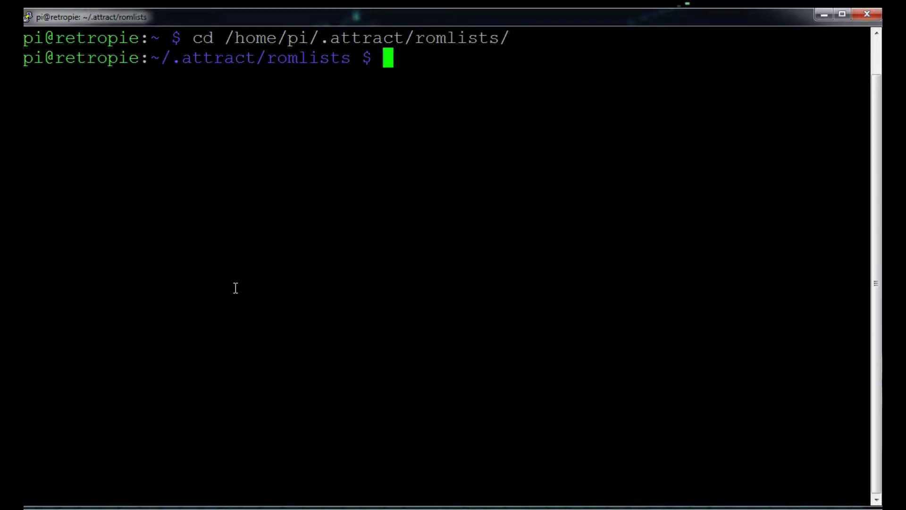
# List the romlist files with ls and copy the Fighting Collection (No Clones).txt name
pyautogui.write('ls')
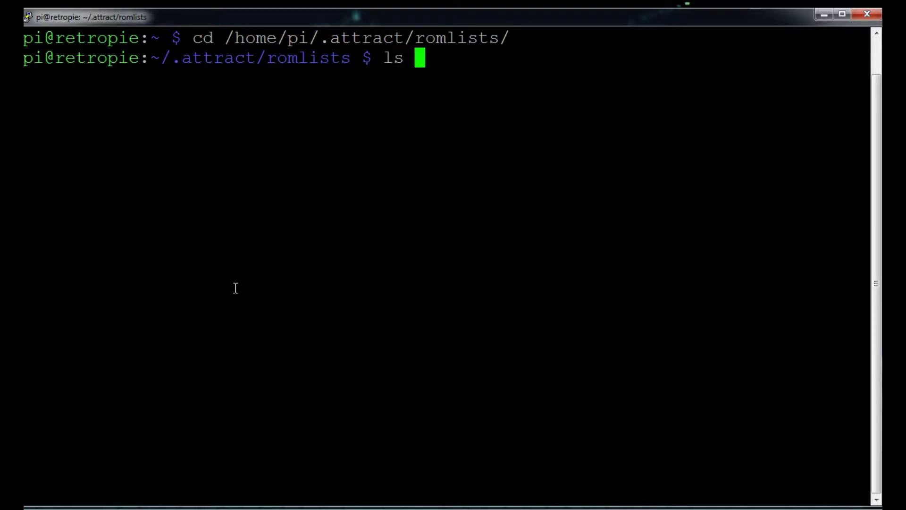
pyautogui.press('Return')
pyautogui.click(236, 285)
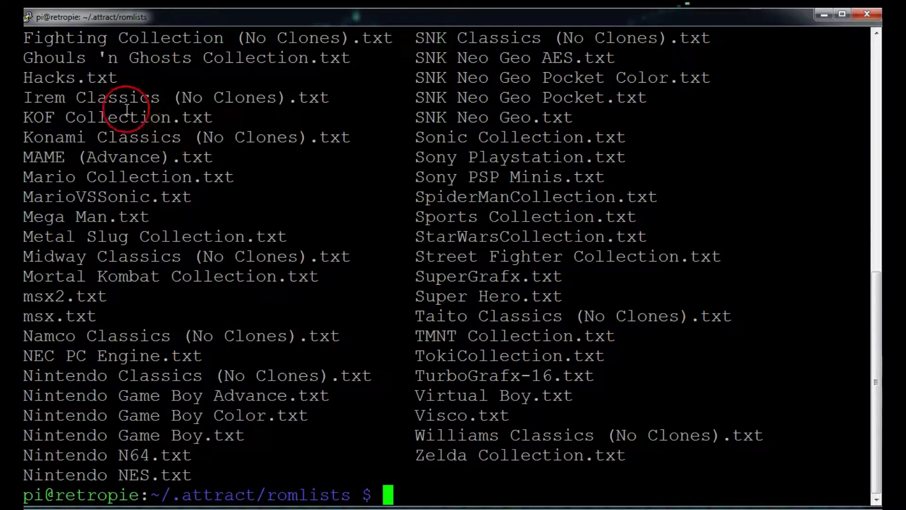
pyautogui.moveTo(27, 39); pyautogui.dragTo(391, 40)
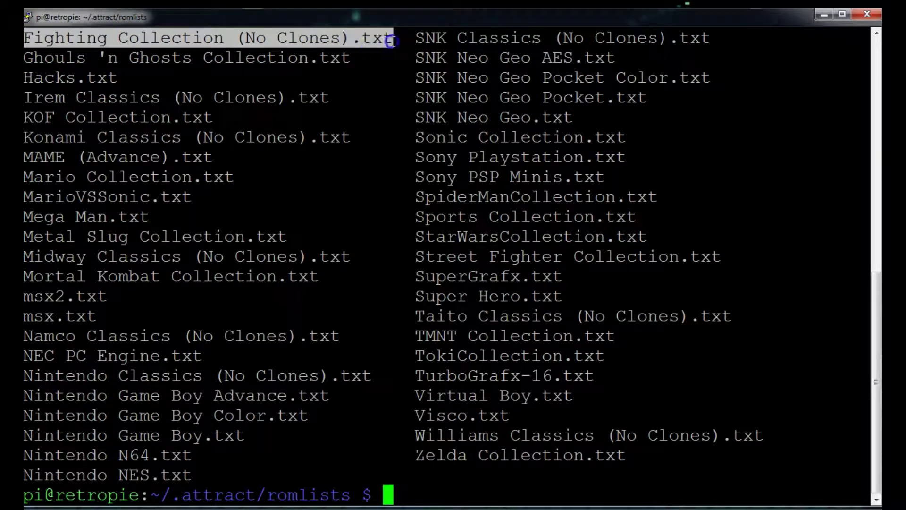
pyautogui.click(345, 42)
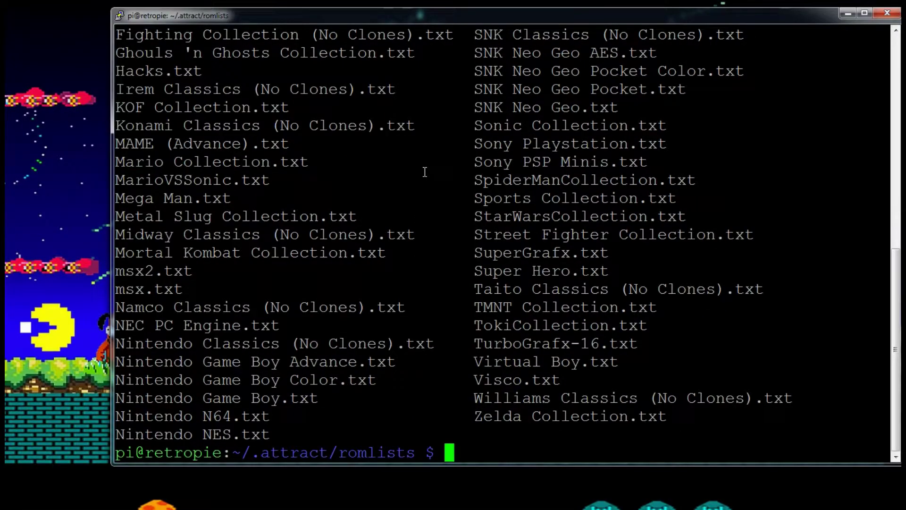
# Open Fighting Collection (No Clones).txt in nano via Tab completion and widen the PuTTY window
pyautogui.write('vim')
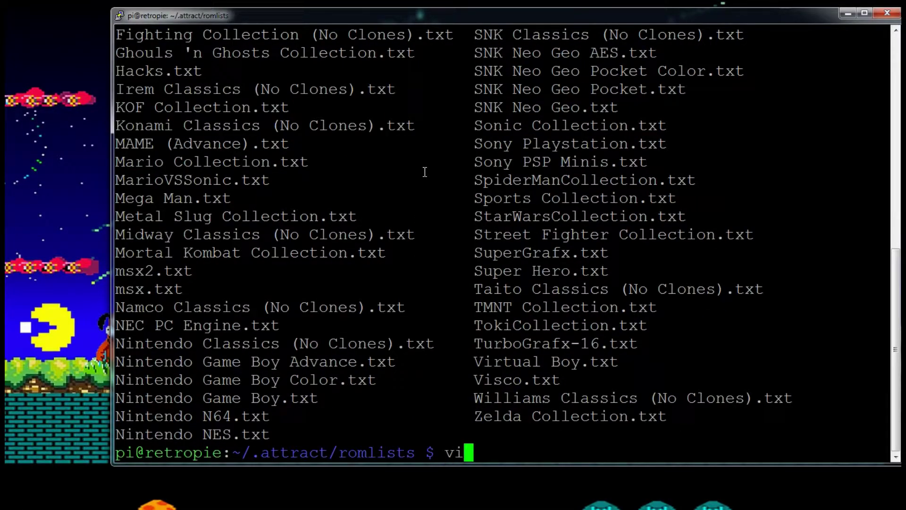
pyautogui.press('BackSpace')
pyautogui.press('BackSpace')
pyautogui.press('BackSpace')
pyautogui.write('nano')
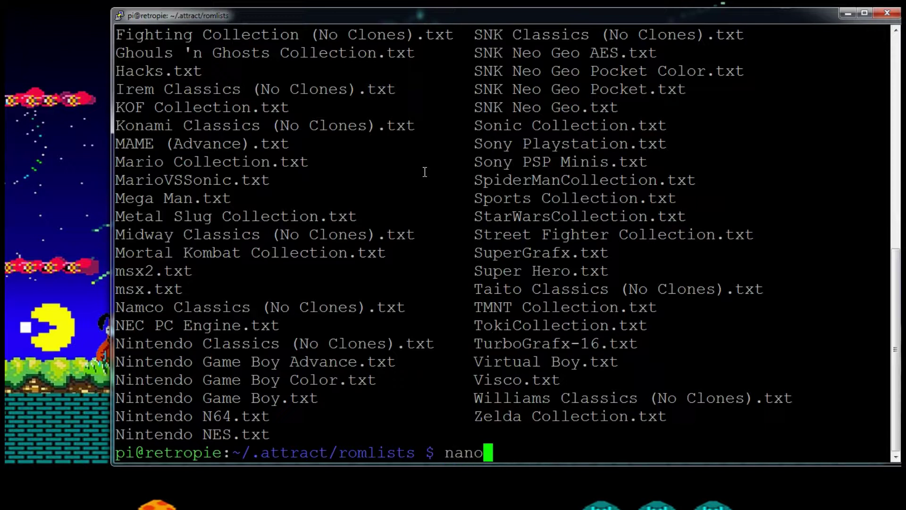
pyautogui.write(' Figh')
pyautogui.press('Tab')
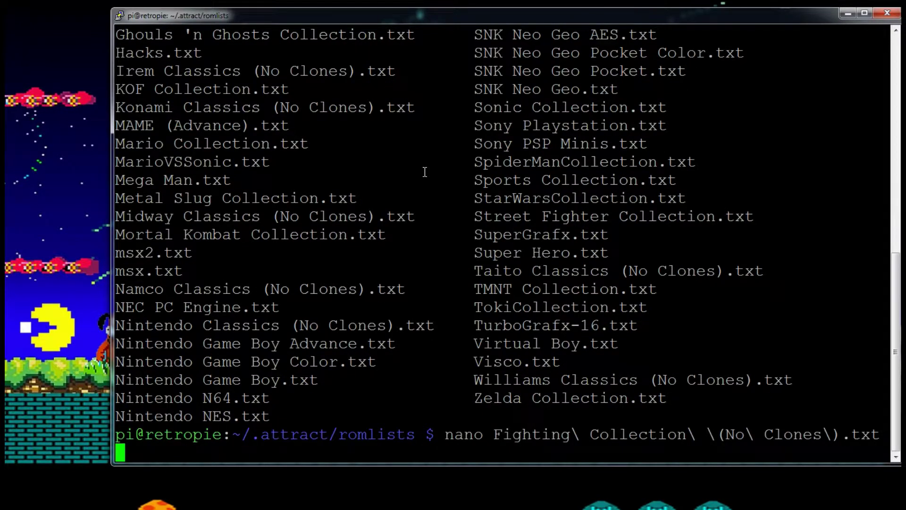
pyautogui.press('BackSpace')
pyautogui.press('BackSpace')
pyautogui.press('BackSpace')
pyautogui.press('BackSpace')
pyautogui.press('BackSpace')
pyautogui.press('BackSpace')
pyautogui.press('BackSpace')
pyautogui.press('BackSpace')
pyautogui.press('BackSpace')
pyautogui.press('BackSpace')
pyautogui.press('BackSpace')
pyautogui.press('BackSpace')
pyautogui.press('BackSpace')
pyautogui.press('BackSpace')
pyautogui.press('BackSpace')
pyautogui.press('BackSpace')
pyautogui.press('BackSpace')
pyautogui.press('BackSpace')
pyautogui.press('BackSpace')
pyautogui.press('BackSpace')
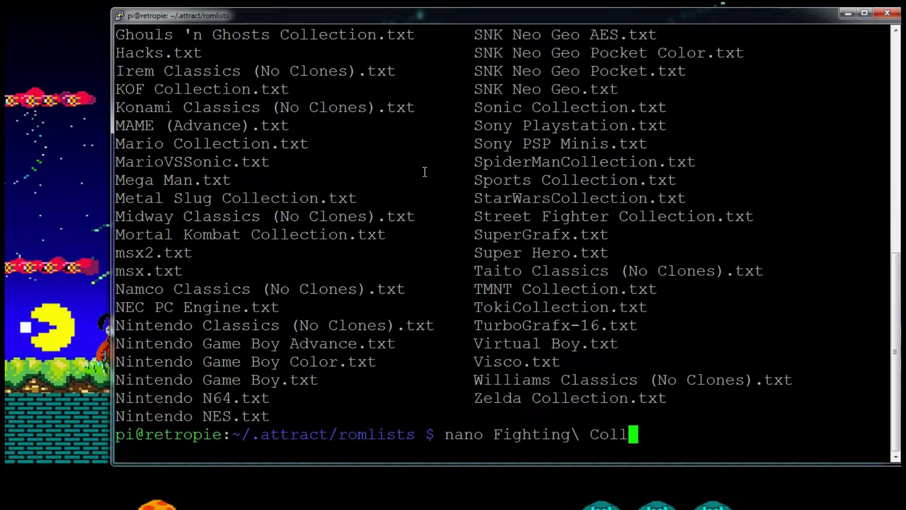
pyautogui.press('BackSpace')
pyautogui.press('BackSpace')
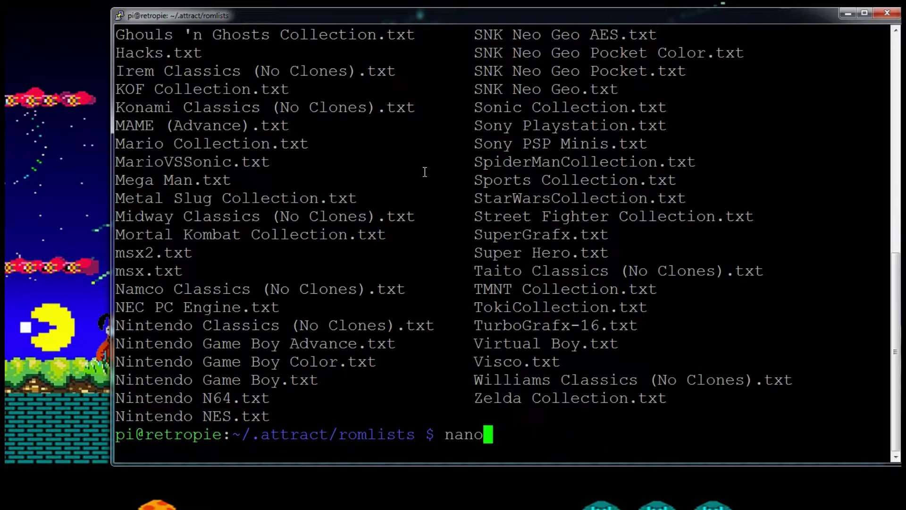
pyautogui.write('Fi')
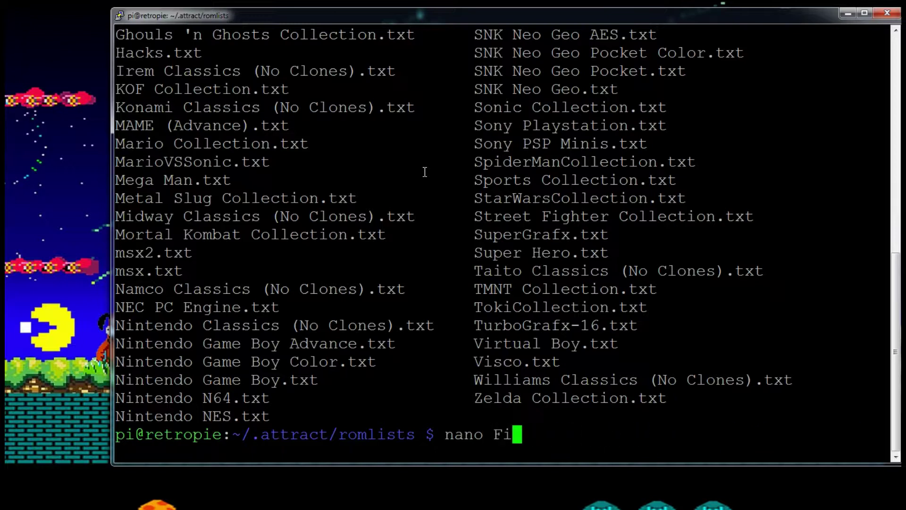
pyautogui.write('ght')
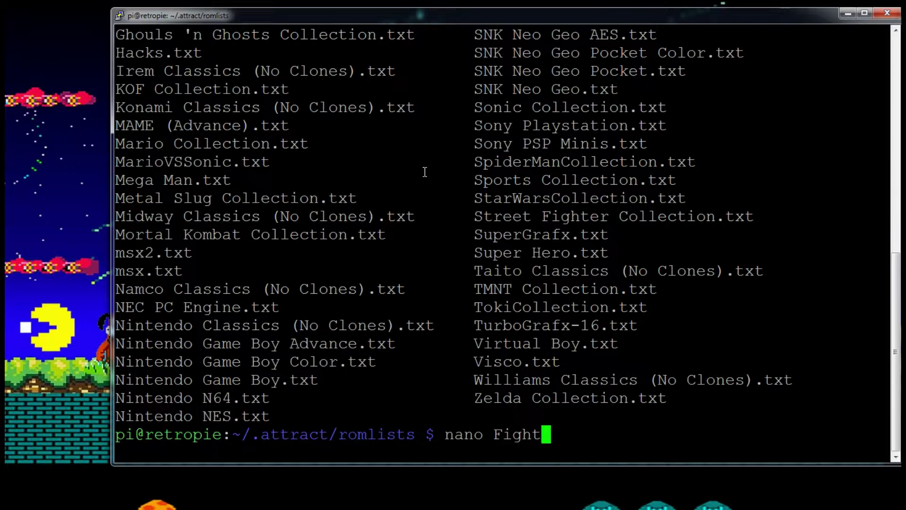
pyautogui.press('Tab')
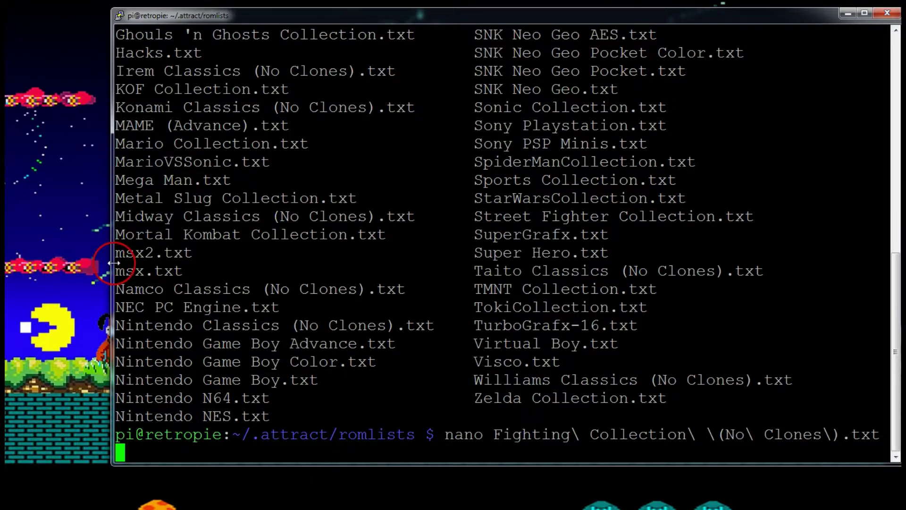
pyautogui.moveTo(113, 266); pyautogui.dragTo(31, 267)
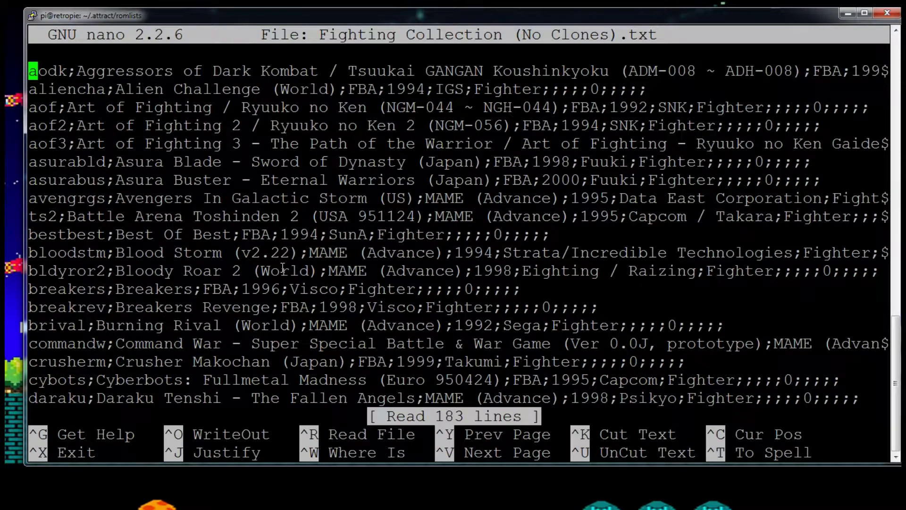
# Move down to the gunmast entry and step along its line
pyautogui.press('Down')
pyautogui.press('Down')
pyautogui.press('Down')
pyautogui.press('Down')
pyautogui.press('Down')
pyautogui.press('Down')
pyautogui.press('Down')
pyautogui.press('Down')
pyautogui.press('Down')
pyautogui.press('Down')
pyautogui.press('Down')
pyautogui.press('Down')
pyautogui.press('Down')
pyautogui.press('Down')
pyautogui.press('Down')
pyautogui.press('Down')
pyautogui.press('Down')
pyautogui.press('Down')
pyautogui.press('Down')
pyautogui.press('Down')
pyautogui.press('Down')
pyautogui.press('Down')
pyautogui.press('Down')
pyautogui.press('Down')
pyautogui.press('Down')
pyautogui.press('Down')
pyautogui.press('Down')
pyautogui.press('Down')
pyautogui.press('Down')
pyautogui.press('Down')
pyautogui.press('Down')
pyautogui.press('Down')
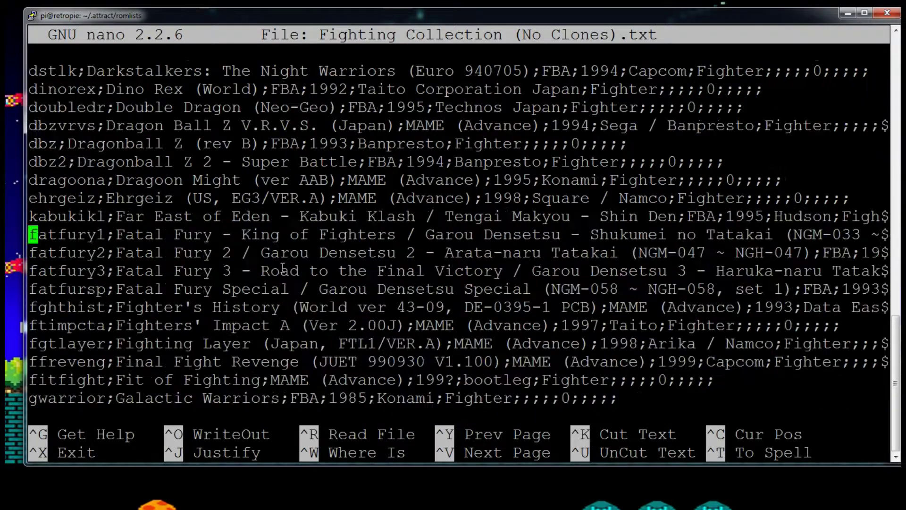
pyautogui.press('Up')
pyautogui.press('Up')
pyautogui.press('Up')
pyautogui.press('Up')
pyautogui.press('Up')
pyautogui.press('Up')
pyautogui.press('Up')
pyautogui.press('Up')
pyautogui.press('Up')
pyautogui.press('Up')
pyautogui.press('Up')
pyautogui.press('Up')
pyautogui.press('Up')
pyautogui.press('Up')
pyautogui.press('Up')
pyautogui.press('Up')
pyautogui.press('Up')
pyautogui.press('Up')
pyautogui.press('Up')
pyautogui.press('Up')
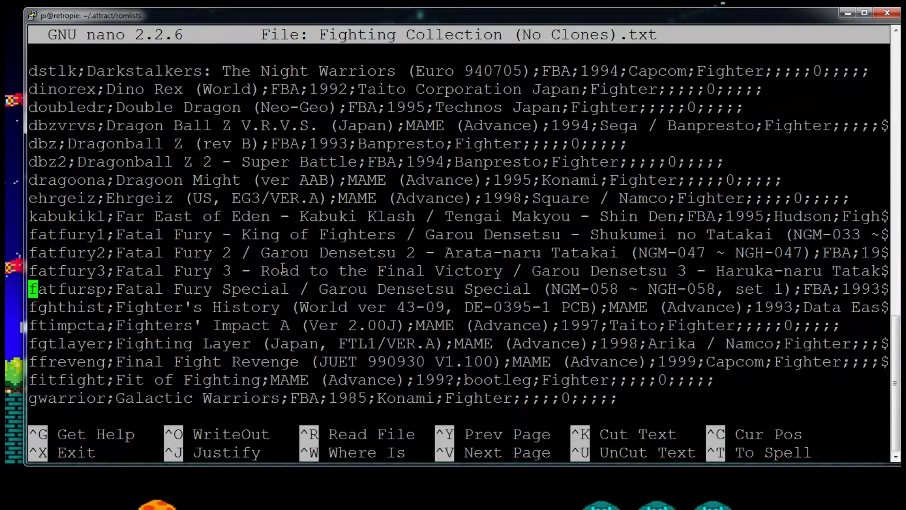
pyautogui.press('Down')
pyautogui.press('Down')
pyautogui.press('Down')
pyautogui.press('Down')
pyautogui.press('Down')
pyautogui.press('Down')
pyautogui.press('Down')
pyautogui.press('Down')
pyautogui.press('Down')
pyautogui.press('Down')
pyautogui.press('Down')
pyautogui.press('Down')
pyautogui.press('Down')
pyautogui.press('Down')
pyautogui.press('Down')
pyautogui.press('Down')
pyautogui.press('Down')
pyautogui.press('Down')
pyautogui.press('Down')
pyautogui.press('Down')
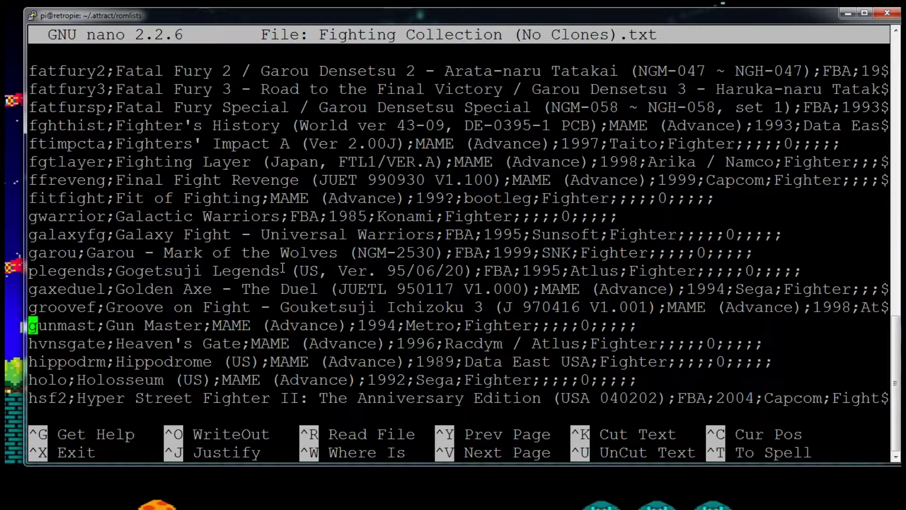
pyautogui.press('Right')
pyautogui.press('Right')
pyautogui.press('Right')
pyautogui.press('Right')
pyautogui.press('Right')
pyautogui.press('Right')
pyautogui.press('Right')
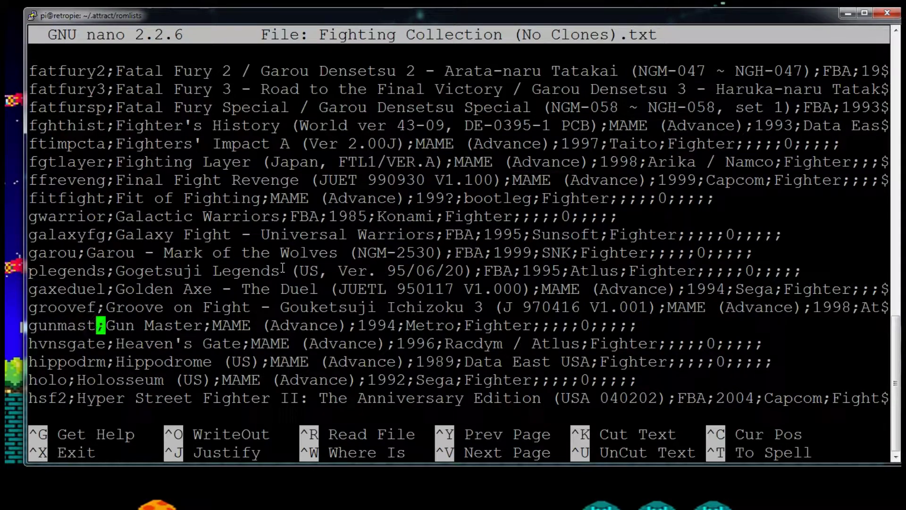
pyautogui.press('Right')
pyautogui.press('Right')
pyautogui.press('Right')
pyautogui.press('Right')
pyautogui.press('Right')
pyautogui.press('Right')
pyautogui.press('Right')
pyautogui.press('Right')
pyautogui.press('Right')
pyautogui.press('Right')
pyautogui.press('Right')
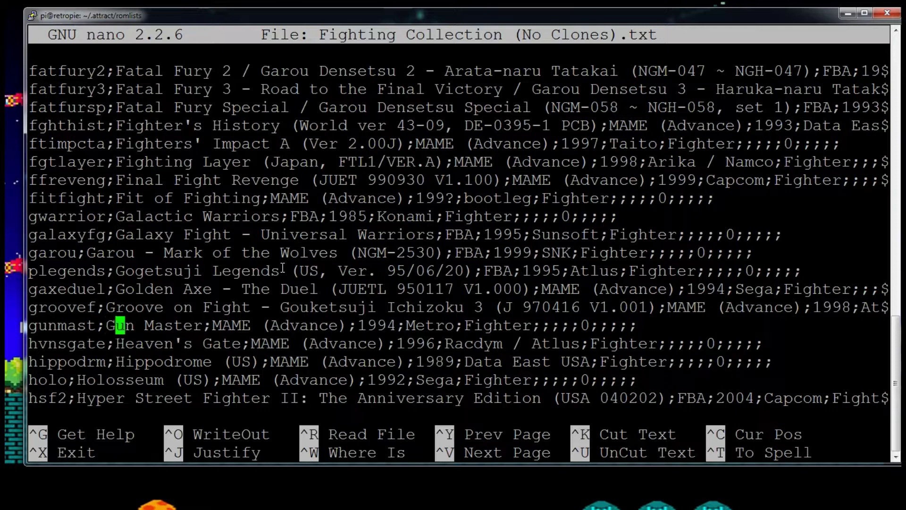
pyautogui.press('Left')
pyautogui.press('Right')
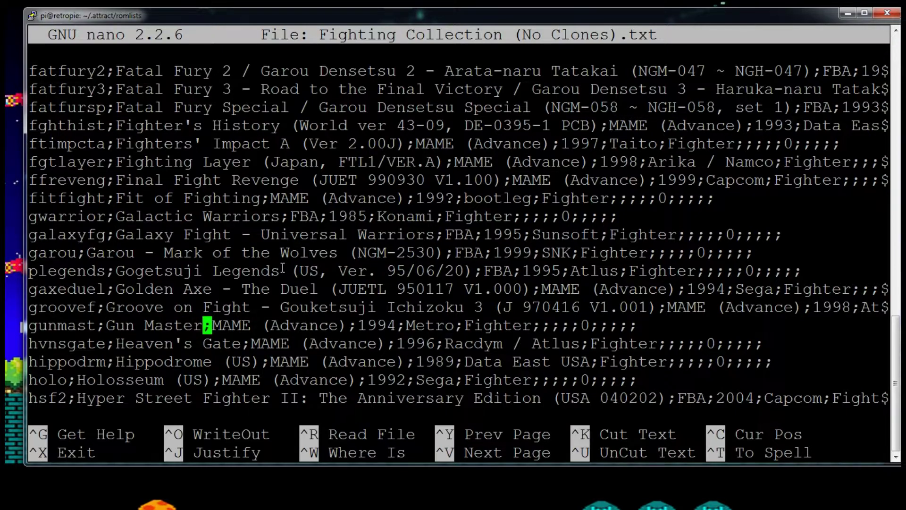
pyautogui.press('Left')
pyautogui.press('Left')
pyautogui.press('Left')
pyautogui.press('Left')
pyautogui.press('Left')
pyautogui.press('Left')
pyautogui.press('Left')
pyautogui.press('Left')
pyautogui.press('Left')
pyautogui.press('Left')
pyautogui.press('Left')
pyautogui.press('Left')
pyautogui.press('Left')
pyautogui.press('Left')
pyautogui.press('Left')
pyautogui.press('Left')
pyautogui.press('Left')
pyautogui.press('Left')
# Move the cursor up to galaxyfg, then down to the kinst Killer Instinct line
pyautogui.press('Up')
pyautogui.press('Up')
pyautogui.press('Up')
pyautogui.press('Up')
pyautogui.press('Up')
pyautogui.press('Up')
pyautogui.press('Up')
pyautogui.press('Up')
pyautogui.press('Up')
pyautogui.press('Up')
pyautogui.press('Up')
pyautogui.press('Up')
pyautogui.press('Up')
pyautogui.press('Up')
pyautogui.press('Up')
pyautogui.press('Down')
pyautogui.press('Down')
pyautogui.press('Down')
pyautogui.press('Down')
pyautogui.press('Down')
pyautogui.press('Down')
pyautogui.press('Down')
pyautogui.press('Down')
pyautogui.press('Down')
pyautogui.press('Down')
pyautogui.press('Down')
pyautogui.press('Down')
pyautogui.press('Down')
pyautogui.press('Down')
pyautogui.press('Down')
pyautogui.press('Down')
pyautogui.press('Down')
pyautogui.press('Down')
pyautogui.press('Down')
pyautogui.press('Down')
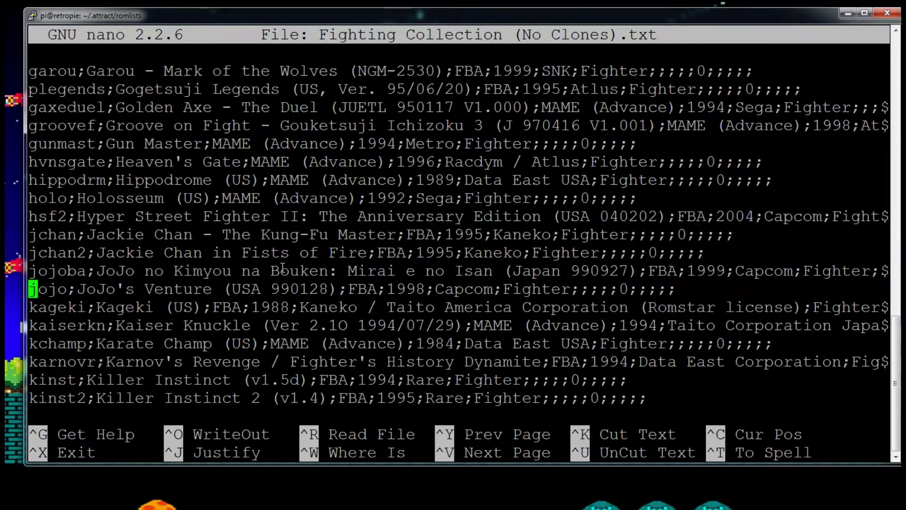
pyautogui.press('Down')
pyautogui.press('Down')
pyautogui.press('Down')
pyautogui.press('Down')
pyautogui.press('Down')
pyautogui.press('Down')
pyautogui.press('Up')
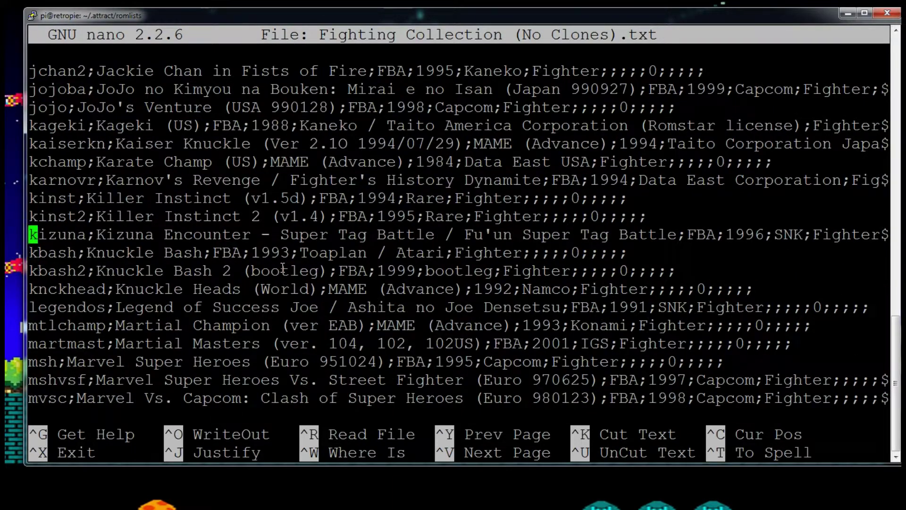
pyautogui.press('Up')
pyautogui.press('Up')
# Prefix the kinst and kinst2 lines with # and exit nano to the save prompt
pyautogui.write('#')
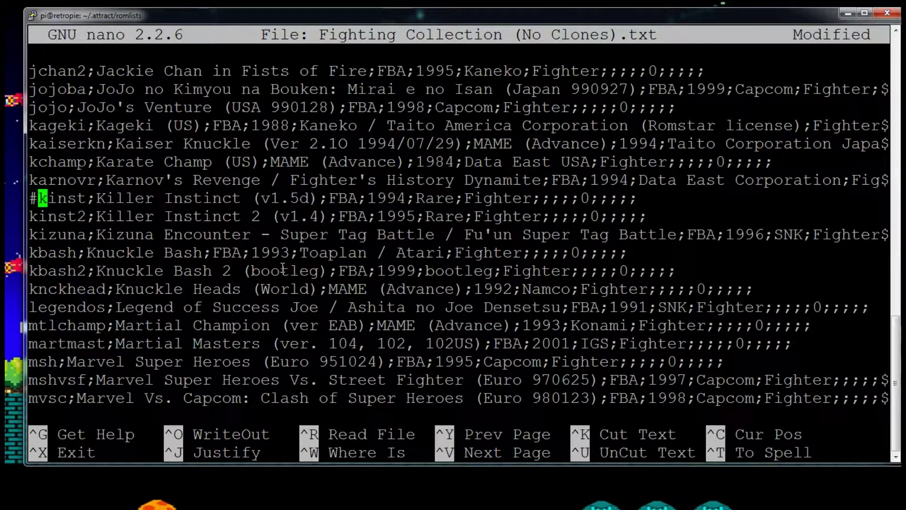
pyautogui.press('Down')
pyautogui.press('Left')
pyautogui.write('#')
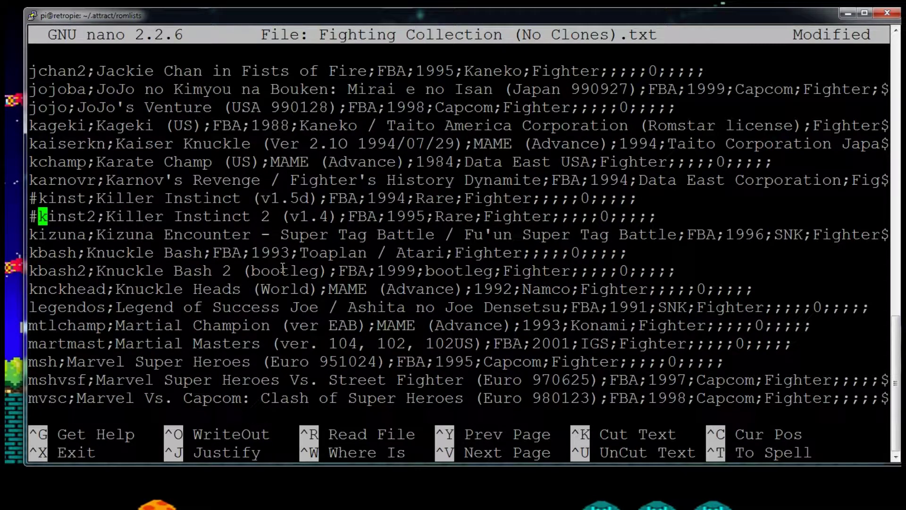
pyautogui.press('Down')
pyautogui.hotkey('ctrl', 'v')
pyautogui.hotkey('ctrl', 'x')
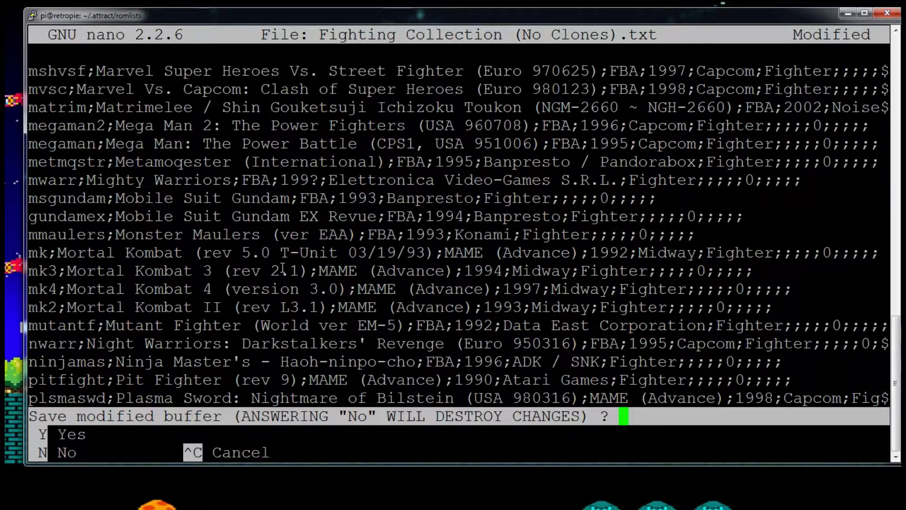
# Save the romlist as Fighting Collection (No Clones).txt and exit nano
pyautogui.press('y')
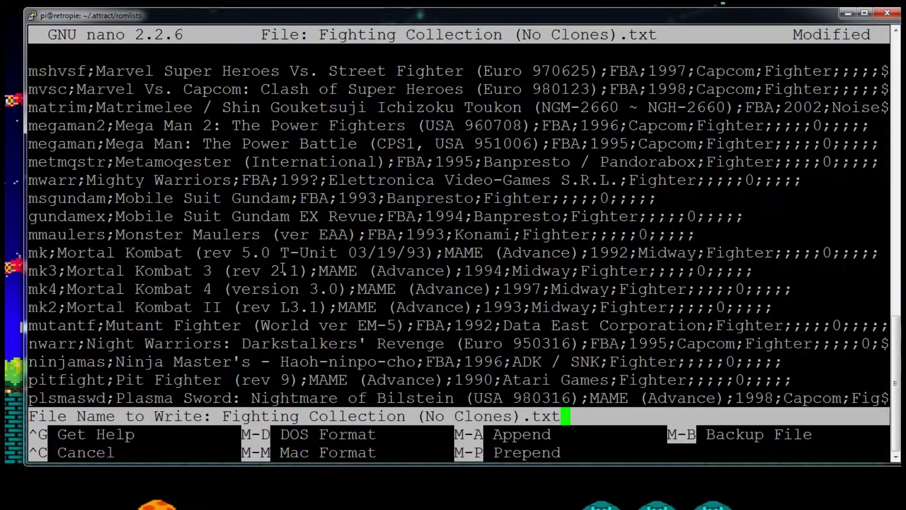
pyautogui.press('Return')
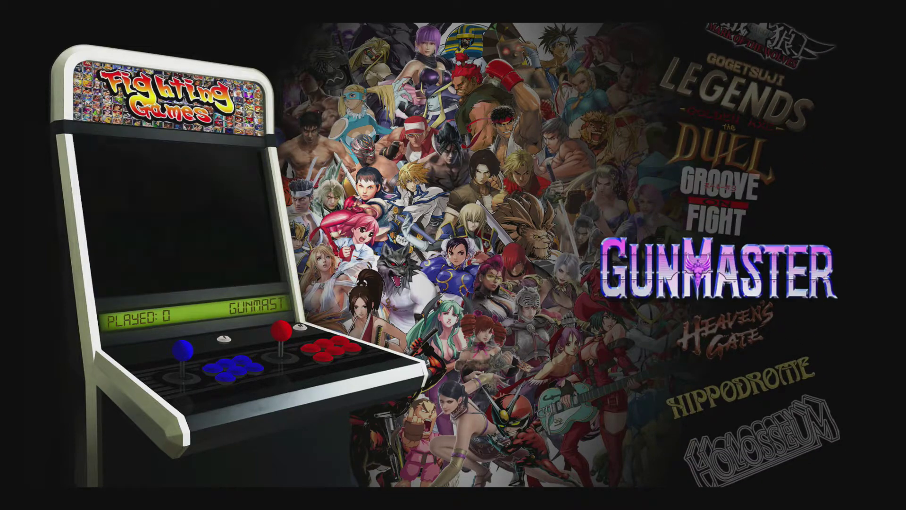
# Scroll the Fighting Games wheel past Kaiser Knuckle to Killer Instinct, then move to the Shmups display
pyautogui.press('Down')
pyautogui.press('Down')
pyautogui.press('Down')
pyautogui.press('Down')
pyautogui.press('Down')
pyautogui.press('Down')
pyautogui.press('Down')
pyautogui.press('Down')
pyautogui.press('Down')
pyautogui.press('Down')
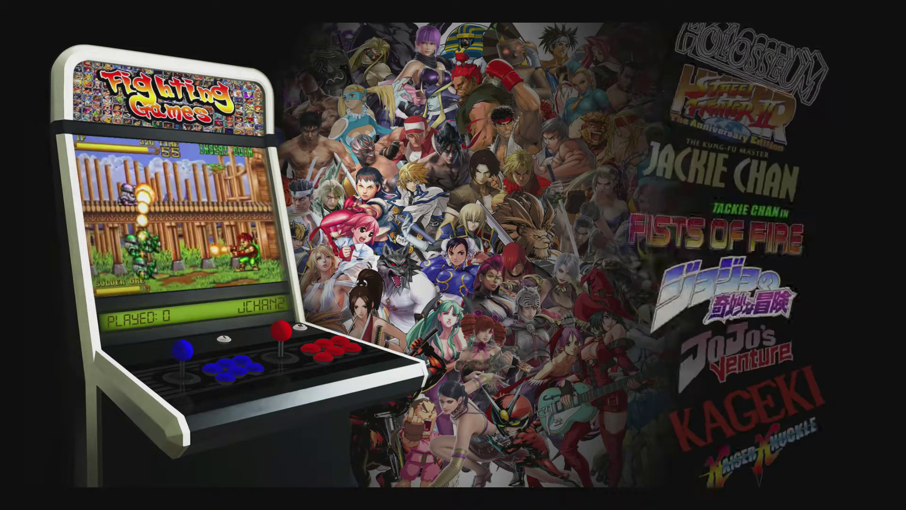
pyautogui.press('Down')
pyautogui.press('Down')
pyautogui.press('Down')
pyautogui.press('Down')
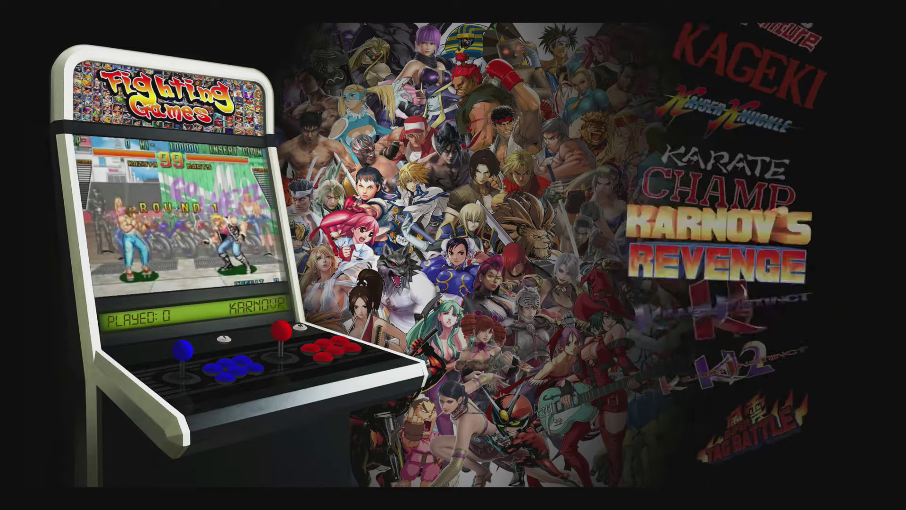
pyautogui.press('Up')
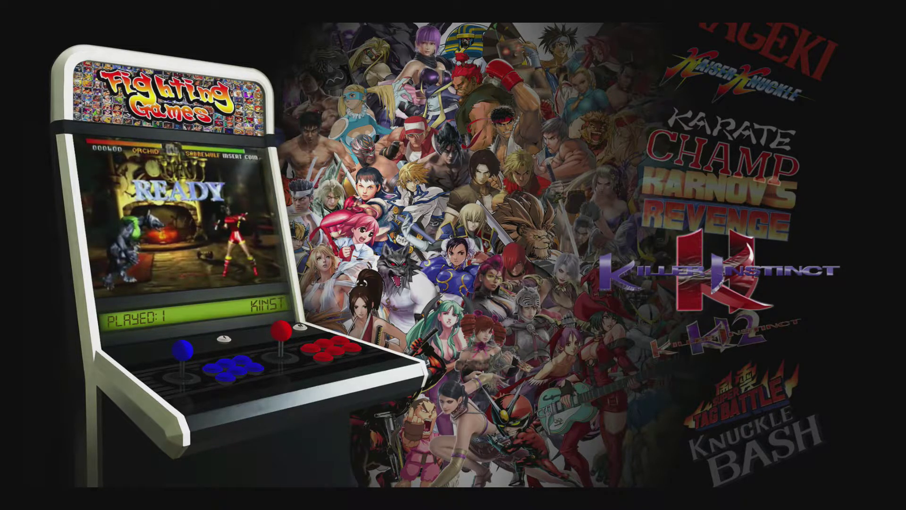
pyautogui.press('Down')
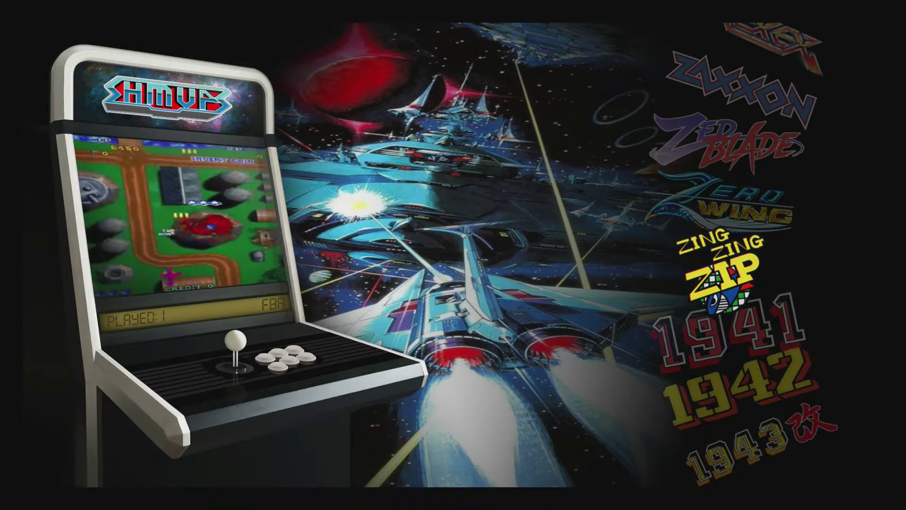
# Go back from Shmups to the Fighting Games display, now without Killer Instinct titles
pyautogui.press('Up')
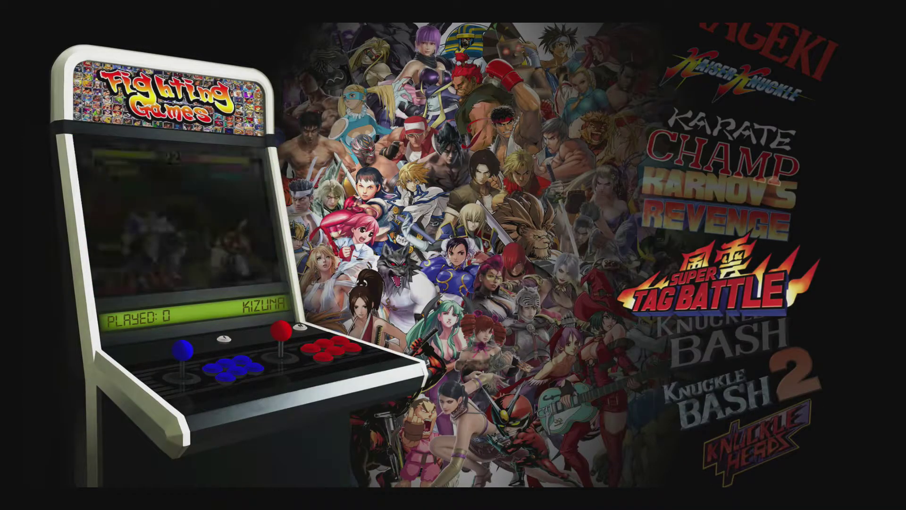